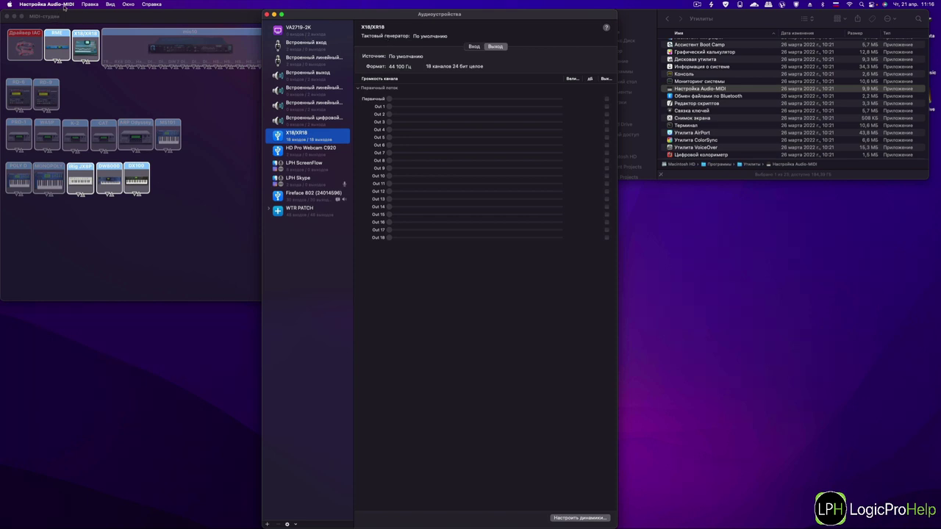
Look over the connected devices in the MIDI Studio window and return to the Audio Devices window
click(700, 89)
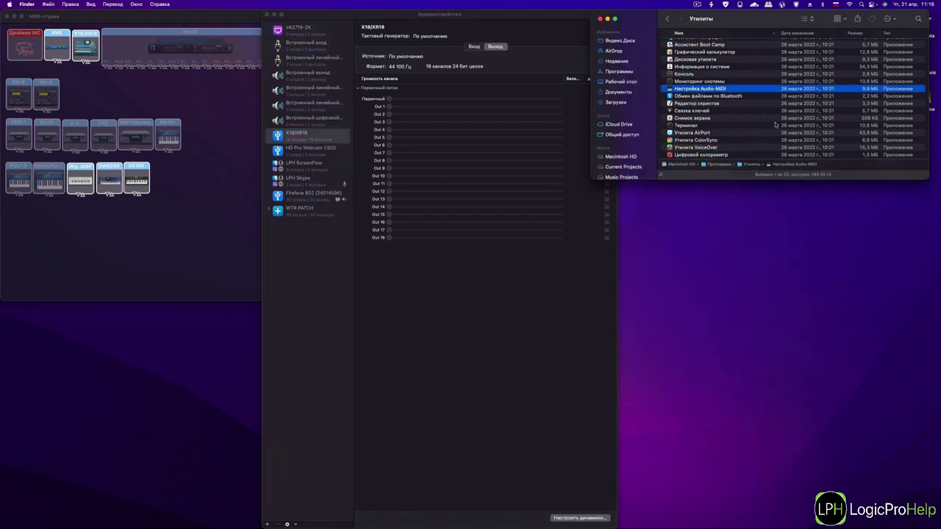
click(396, 321)
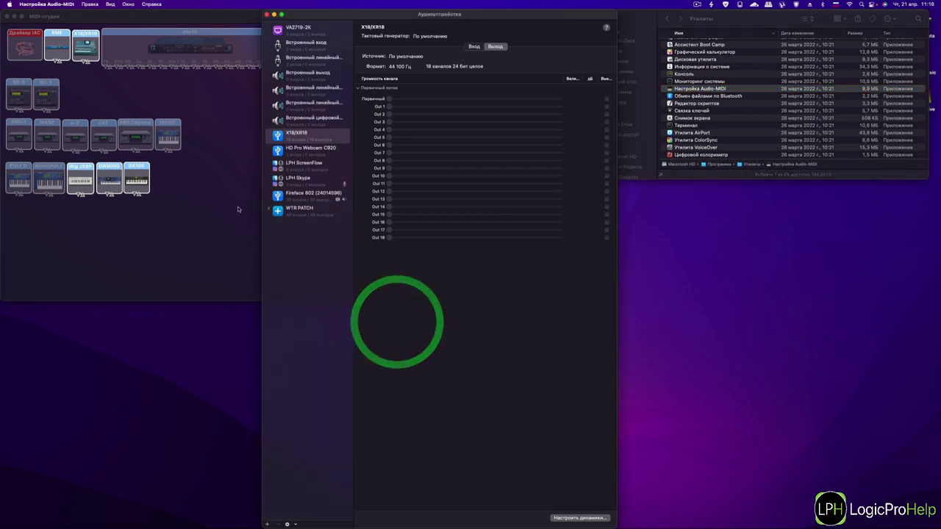
click(210, 205)
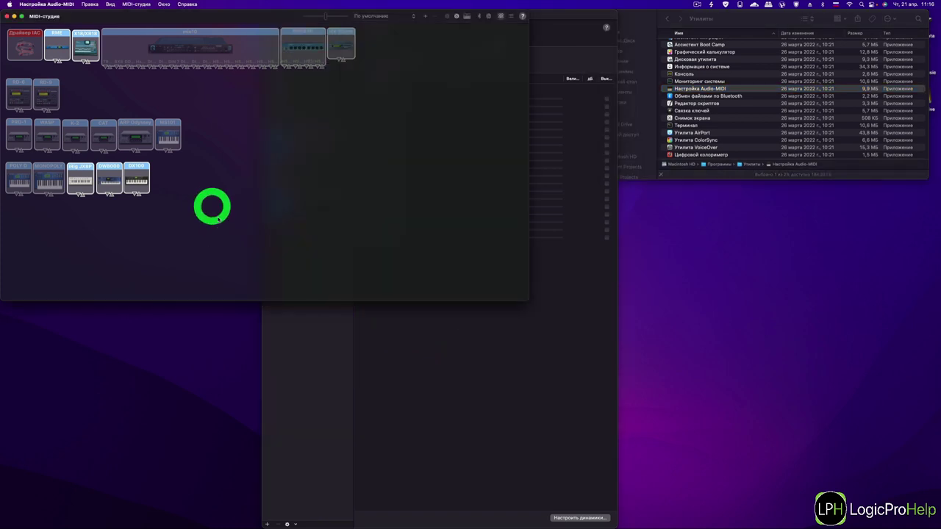
click(136, 4)
click(84, 25)
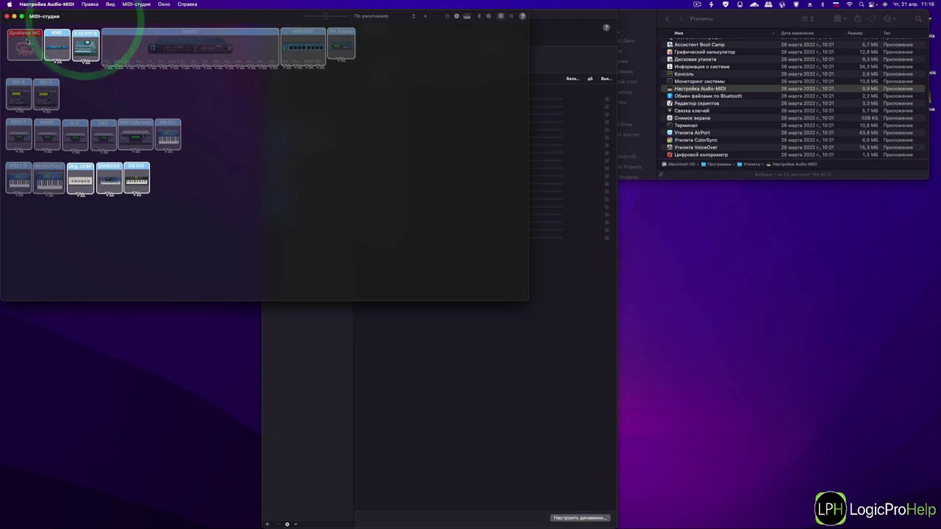
click(556, 383)
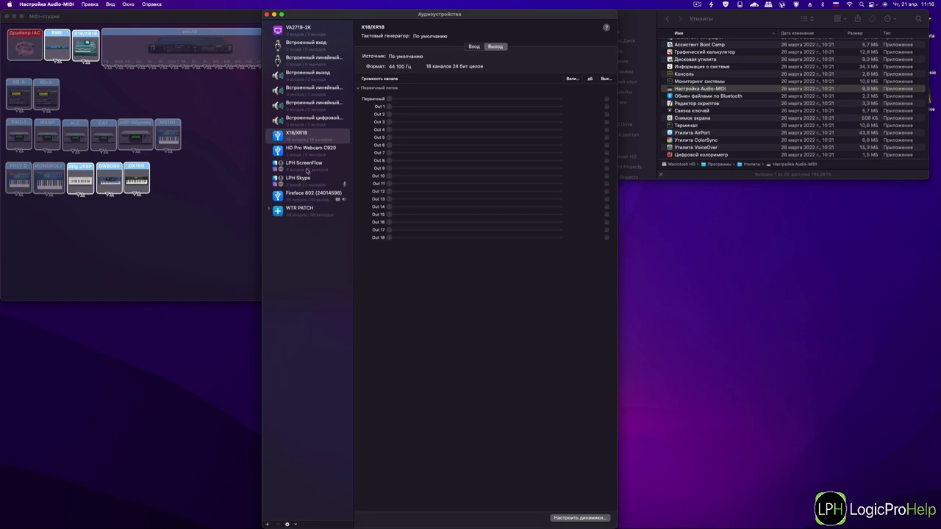
Review the settings of the LPH ScreenFlow, HD Pro Webcam C920, X18/XR18 and Fireface 802 audio devices
click(303, 170)
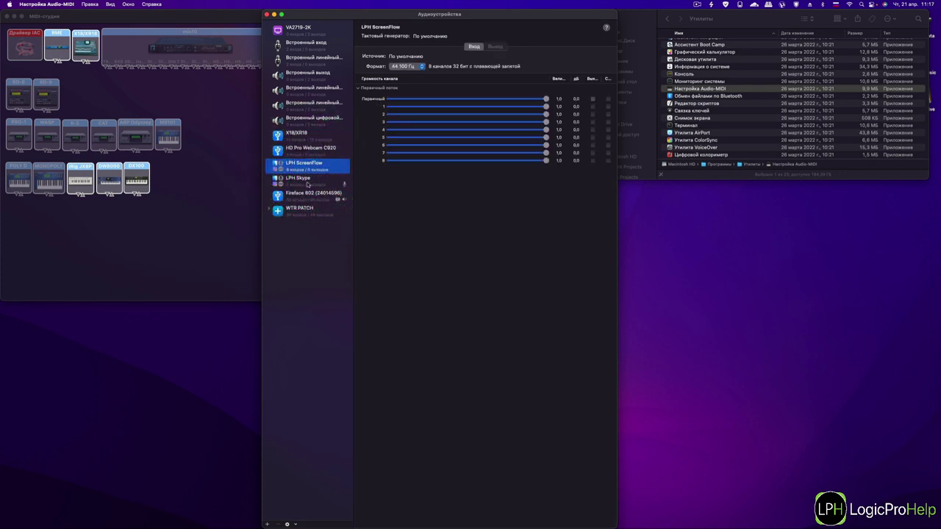
click(298, 150)
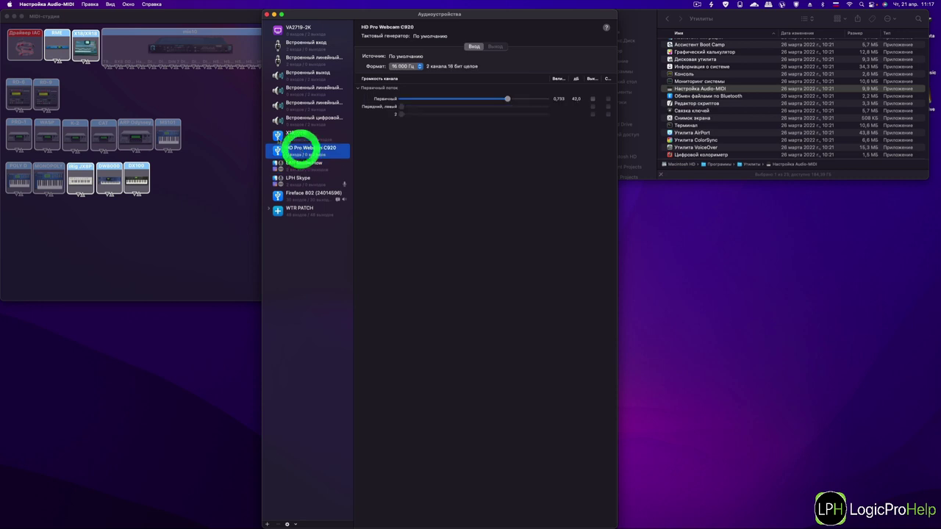
click(286, 136)
click(289, 150)
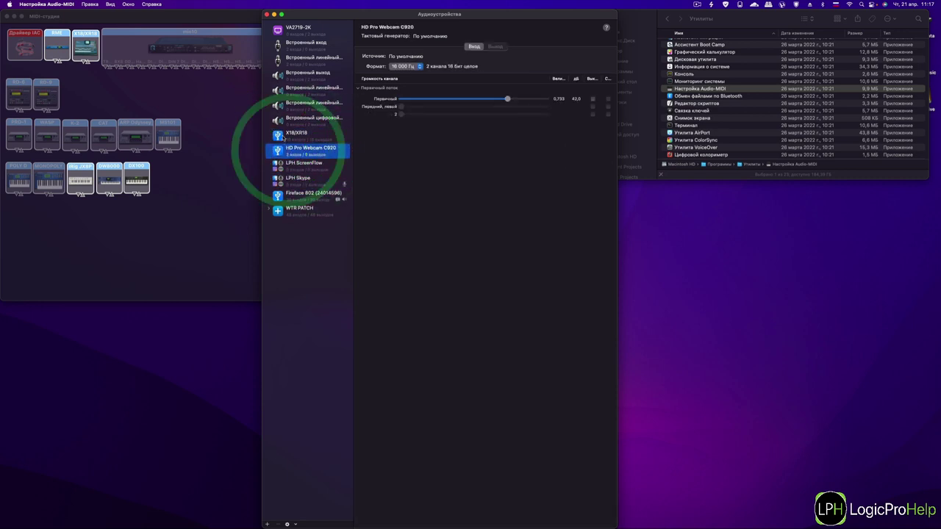
click(282, 136)
click(288, 197)
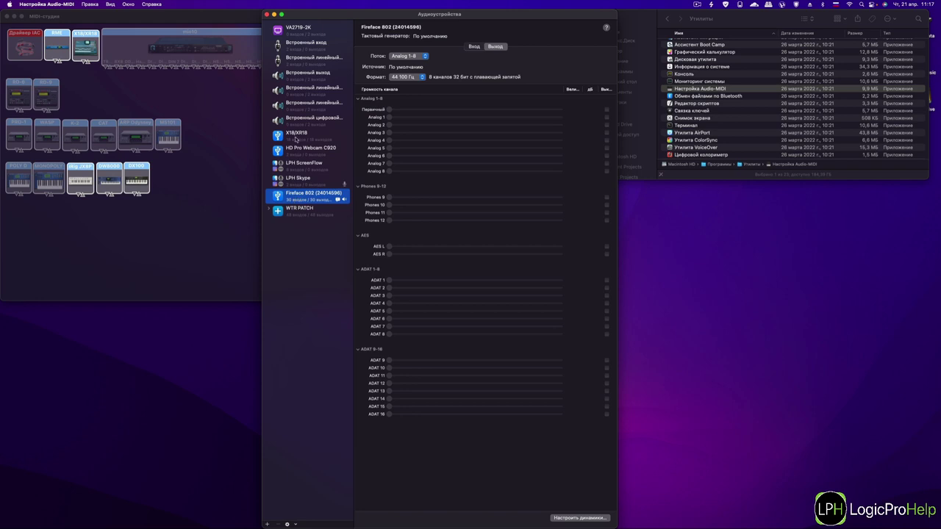
click(296, 138)
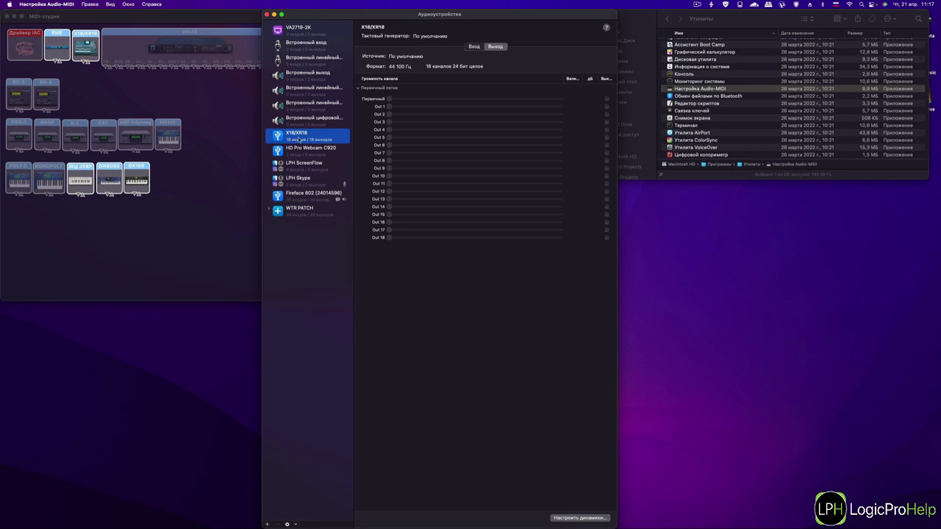
click(296, 152)
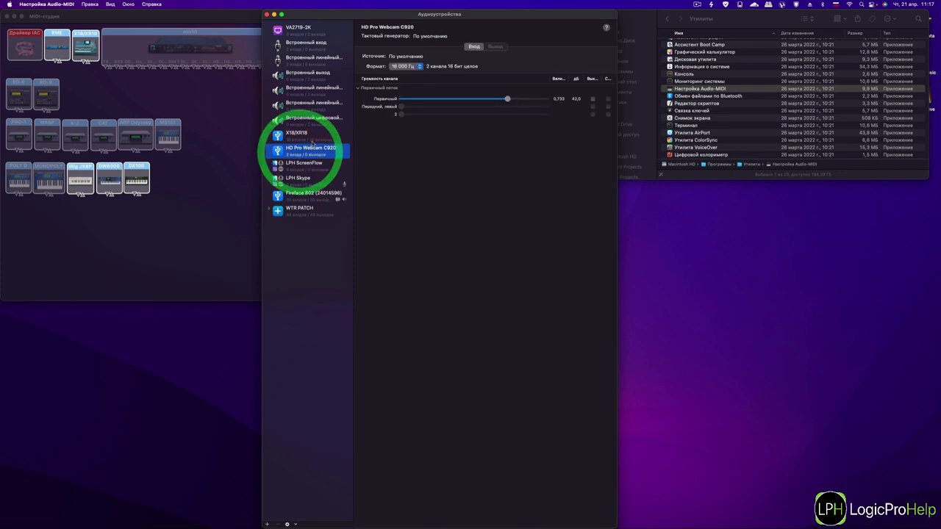
click(308, 139)
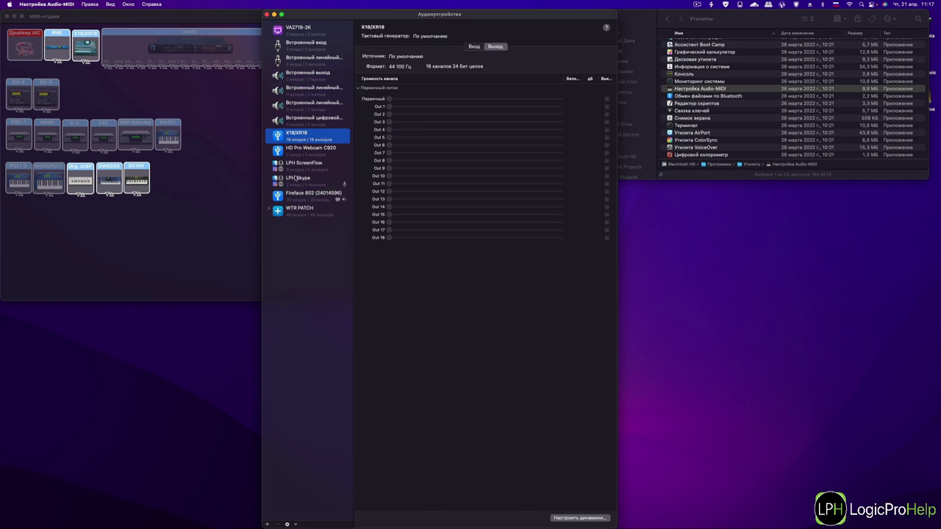
click(301, 200)
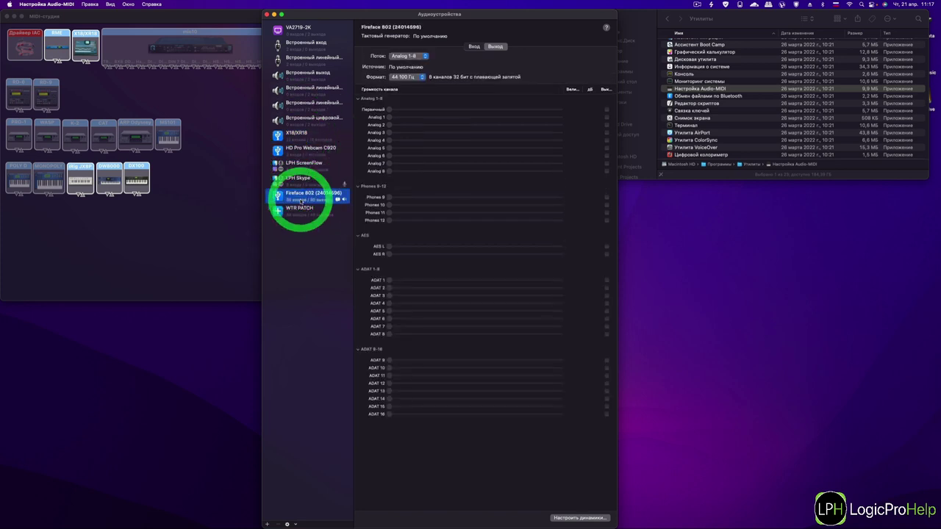
Show the WTR PATCH aggregate device's configuration and check the options for creating a new device
click(308, 211)
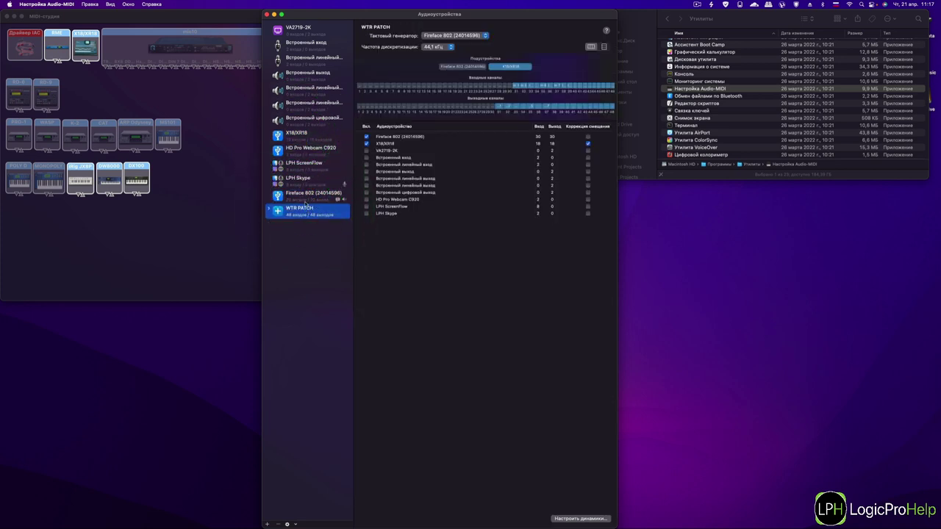
click(304, 197)
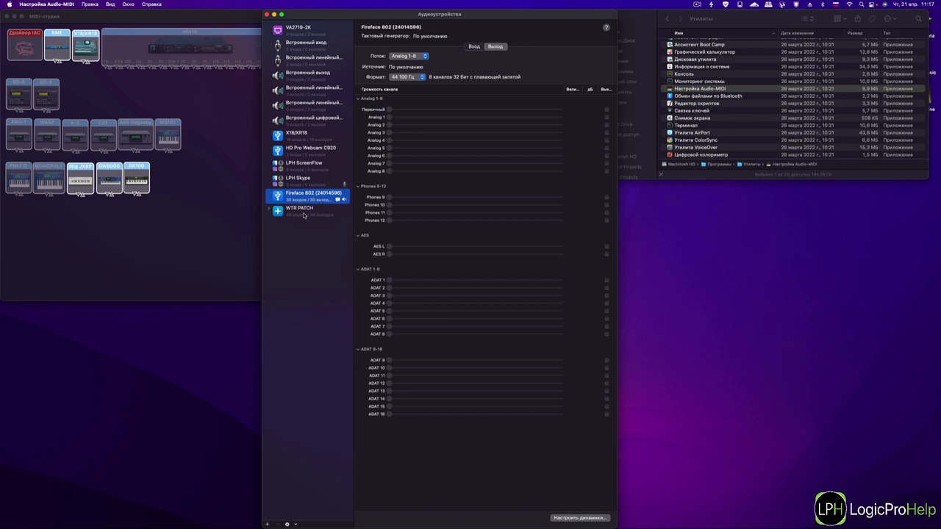
drag(345, 15, 338, 15)
click(293, 209)
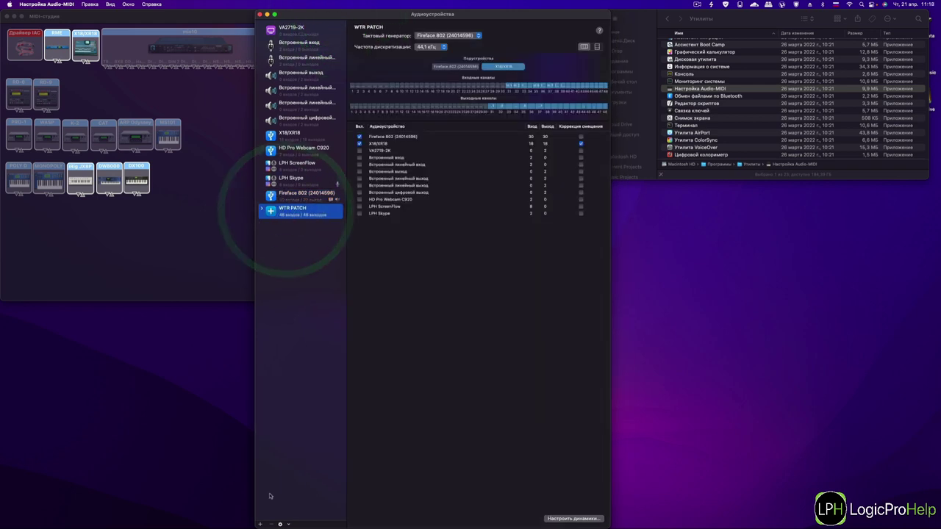
click(260, 524)
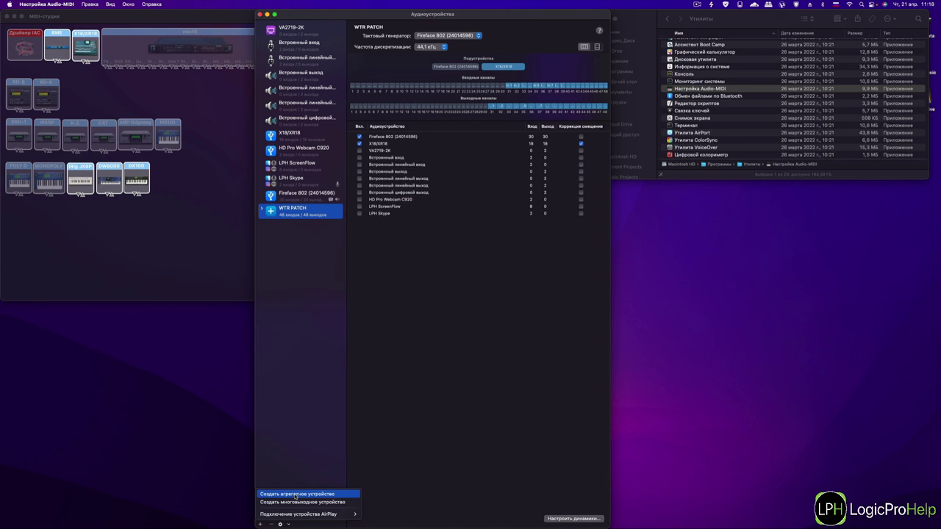
click(293, 213)
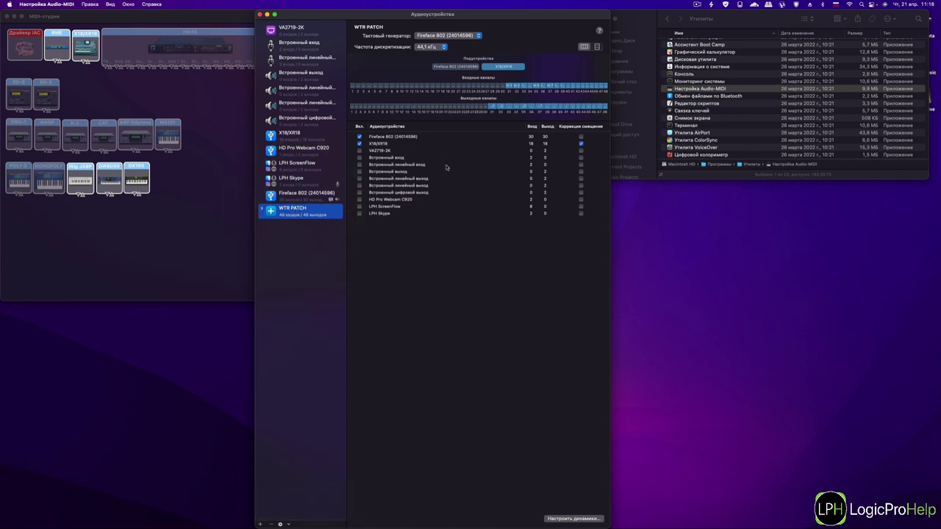
Examine the channels of the Fireface 802, X18/XR18 and HD Pro Webcam C920, and return to the WTR PATCH device
click(293, 196)
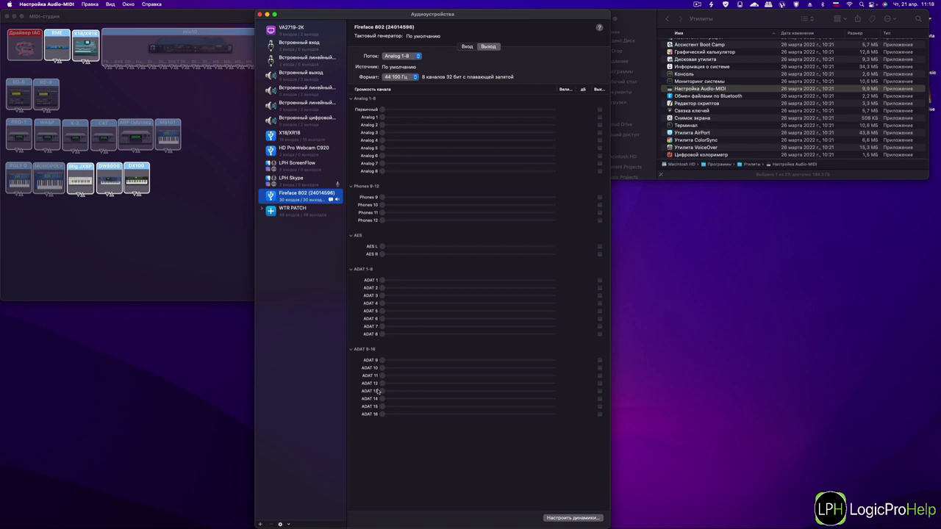
click(308, 138)
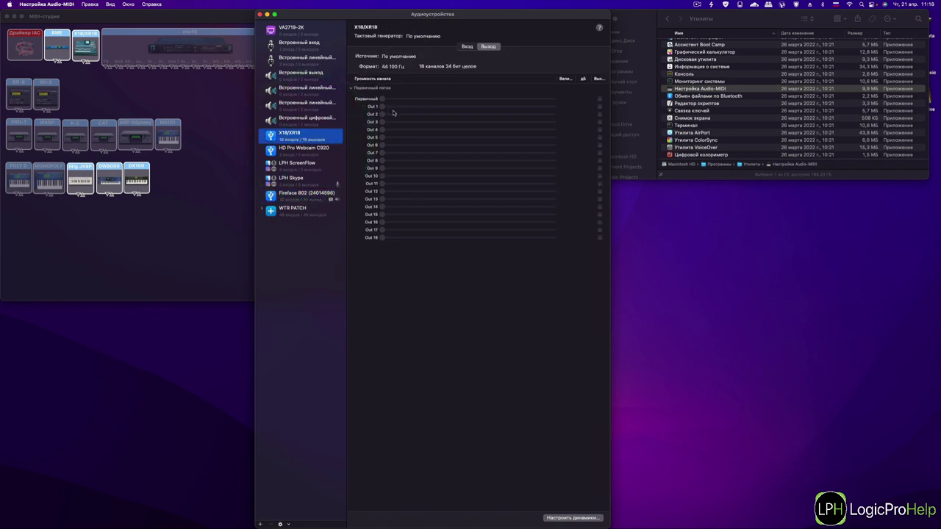
click(287, 211)
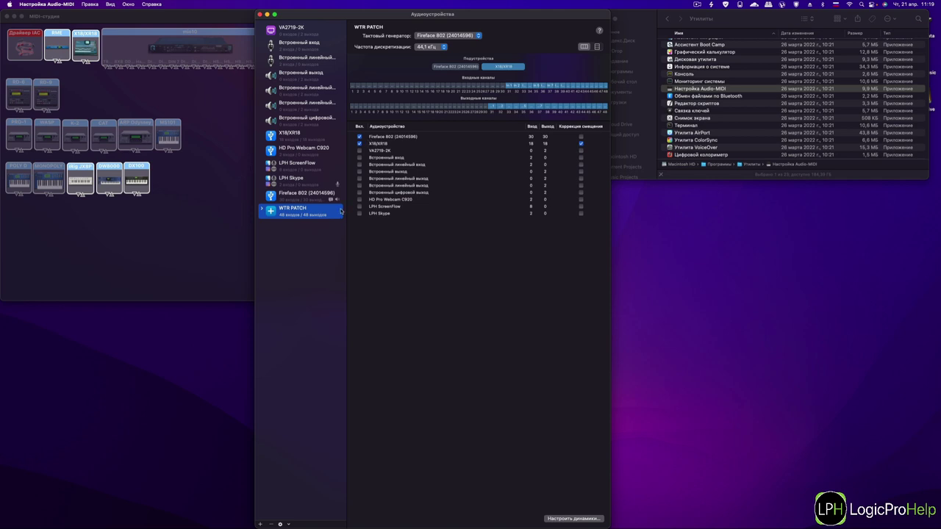
click(295, 147)
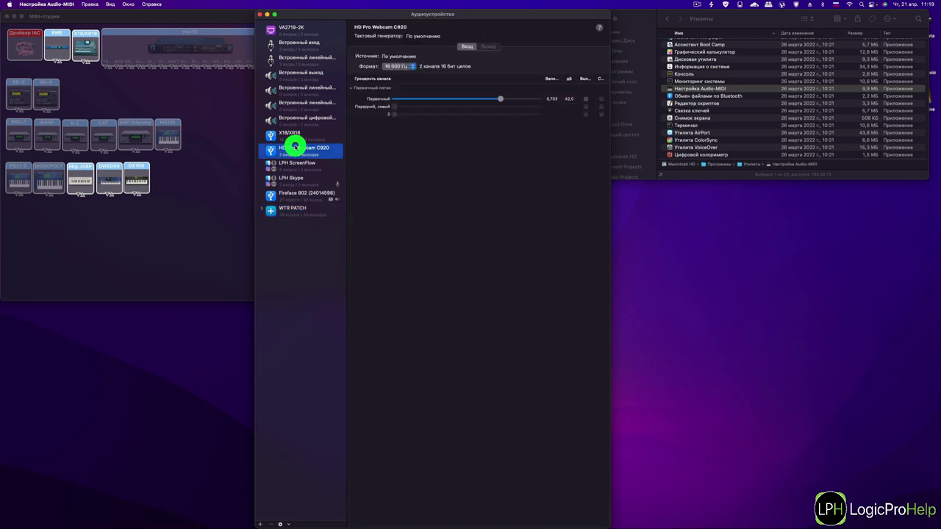
click(291, 196)
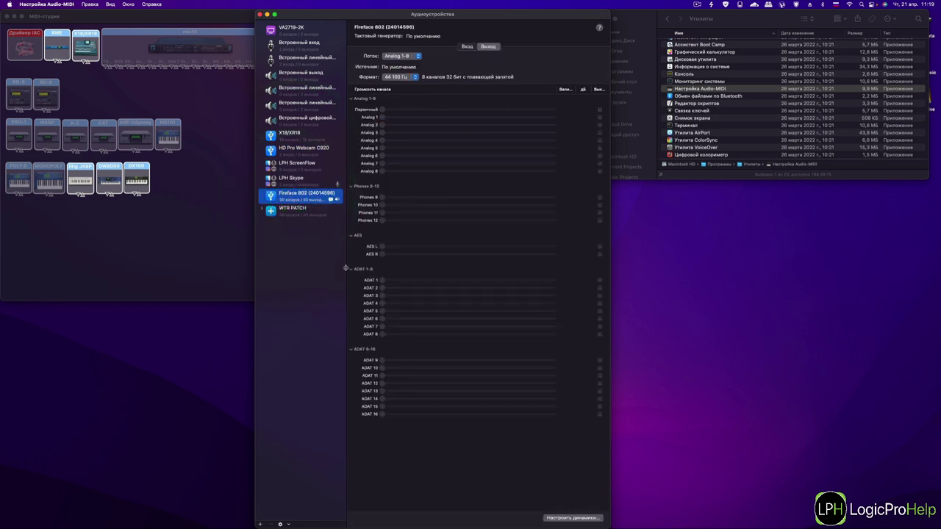
click(304, 215)
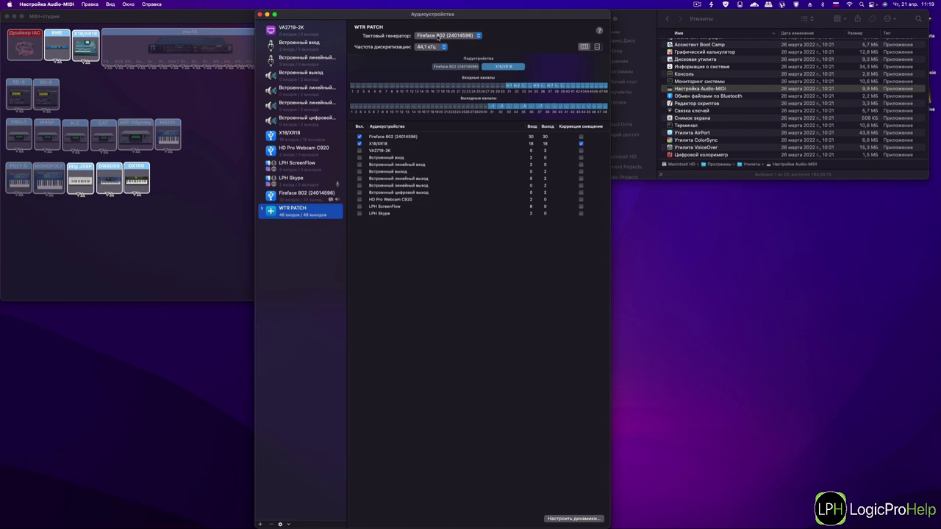
View the clock source and sample rate options available for the WTR PATCH aggregate device
click(433, 37)
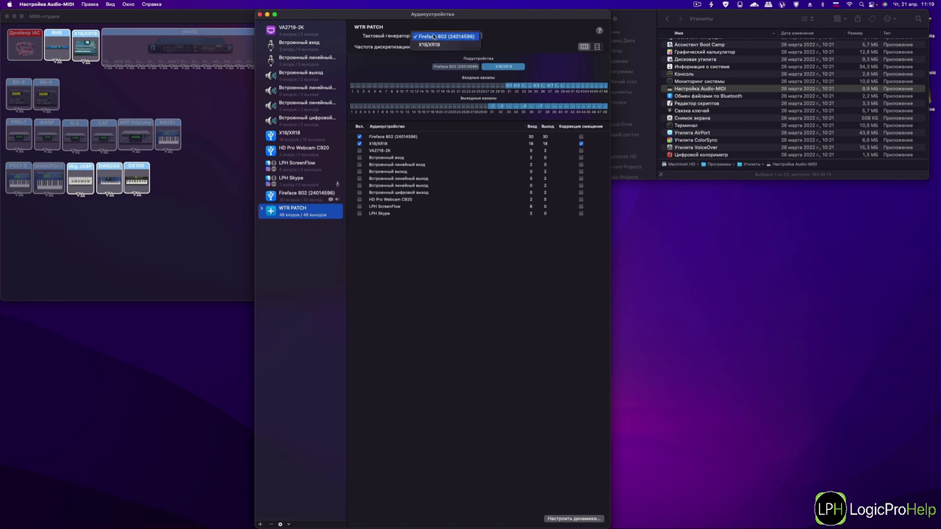
click(535, 28)
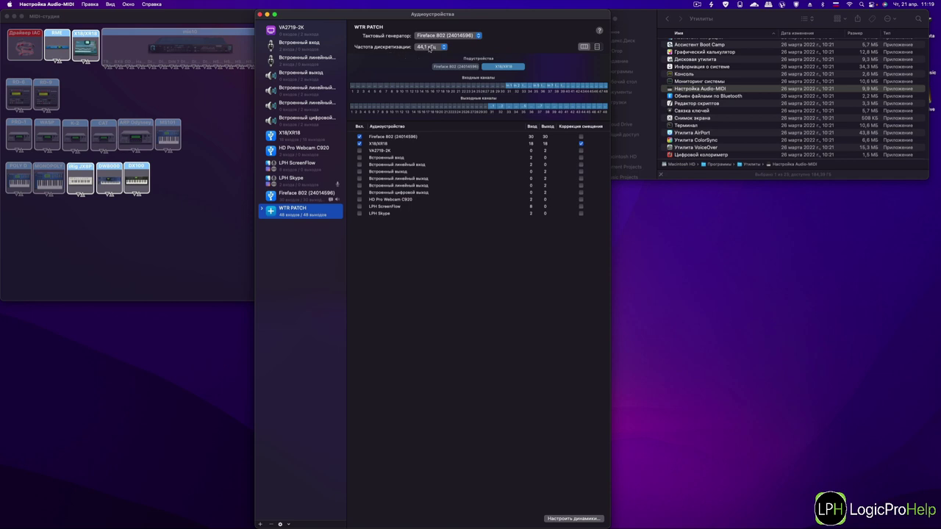
click(424, 47)
click(375, 58)
click(433, 48)
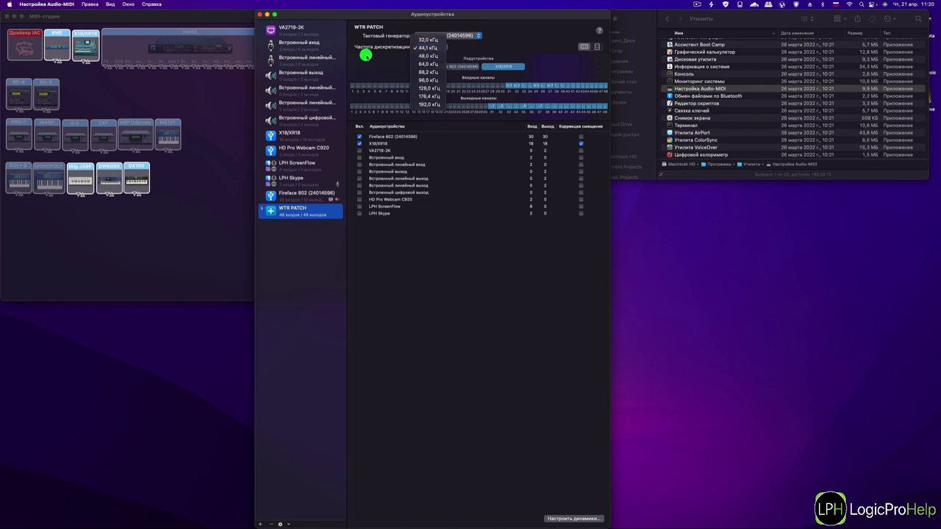
click(365, 55)
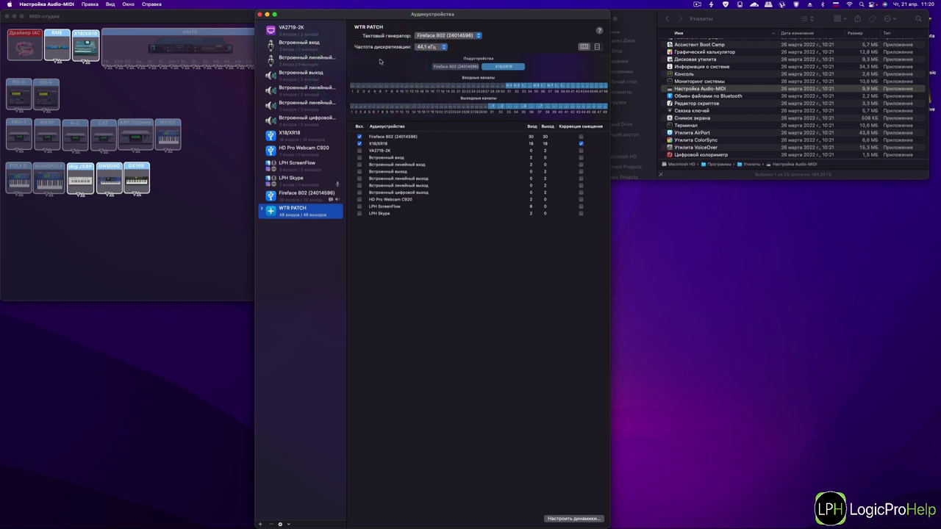
Show WTR PATCH's input and output channels as vertical lists, enlarge the channel area to fit all channels, and select the Fireface 802 subdevice
click(459, 67)
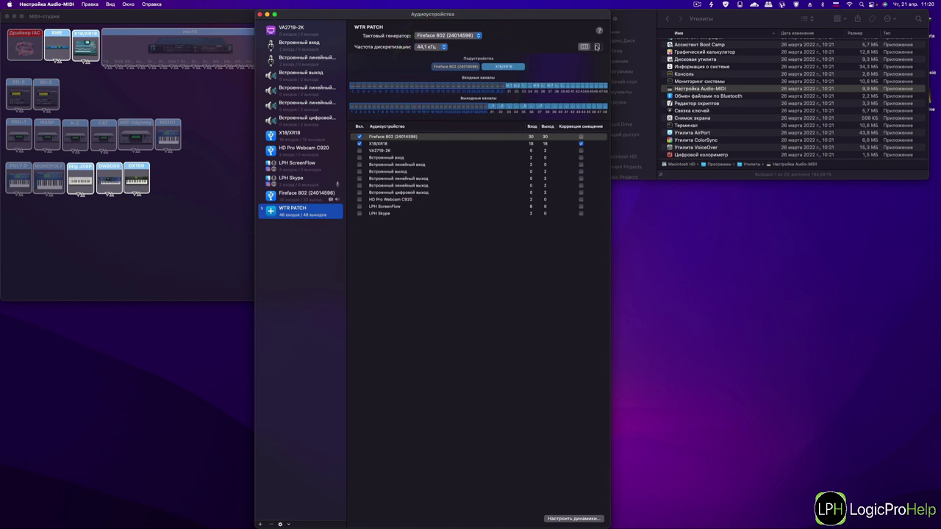
click(597, 46)
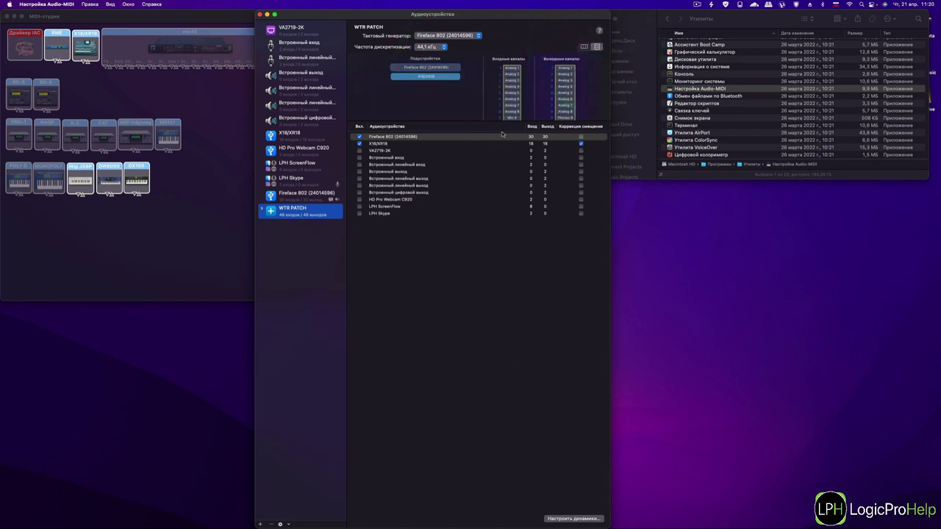
drag(487, 121, 481, 405)
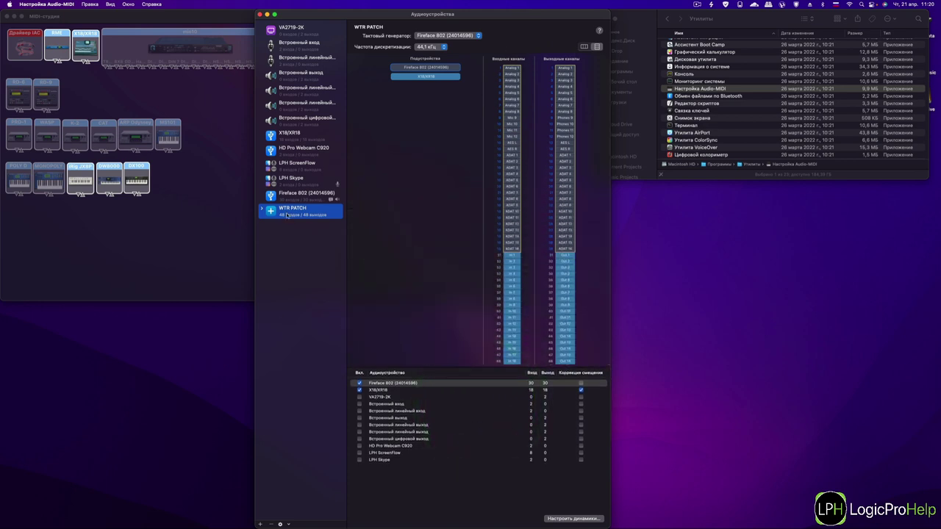
click(584, 46)
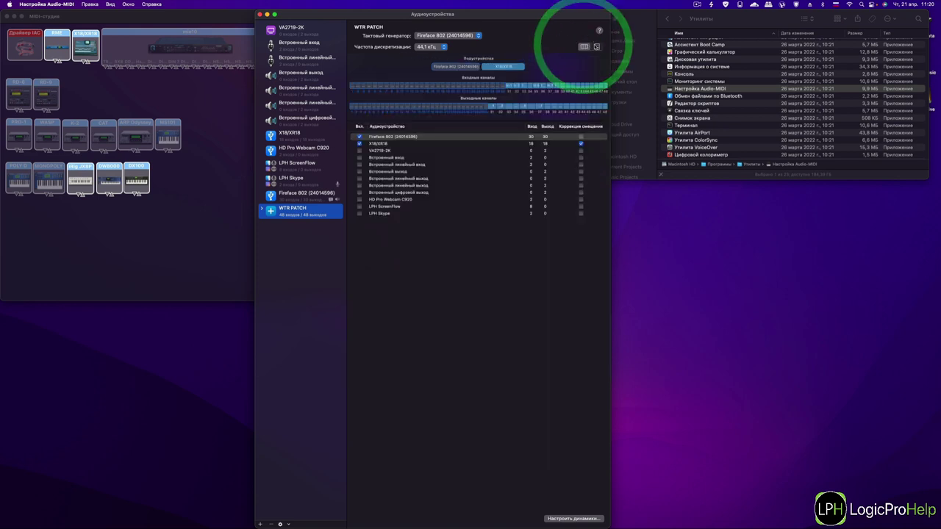
click(597, 47)
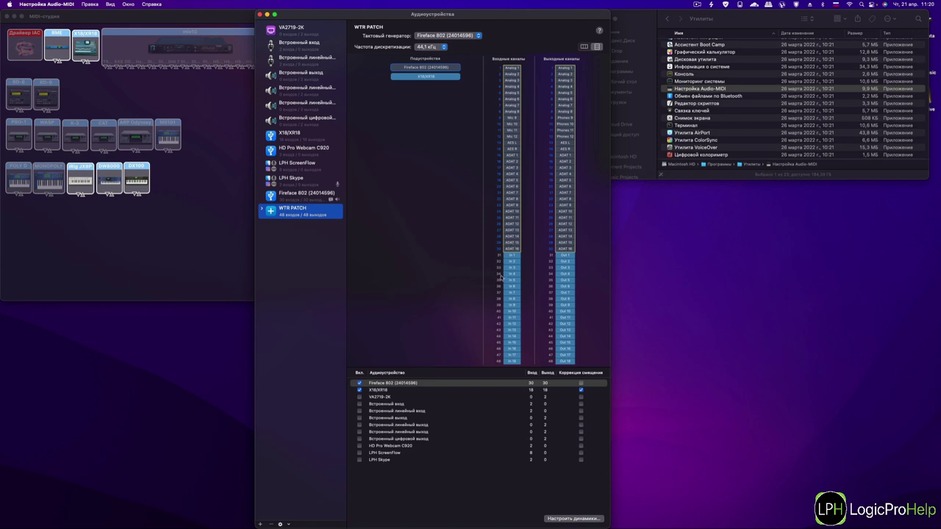
scroll(500, 261, down, 1)
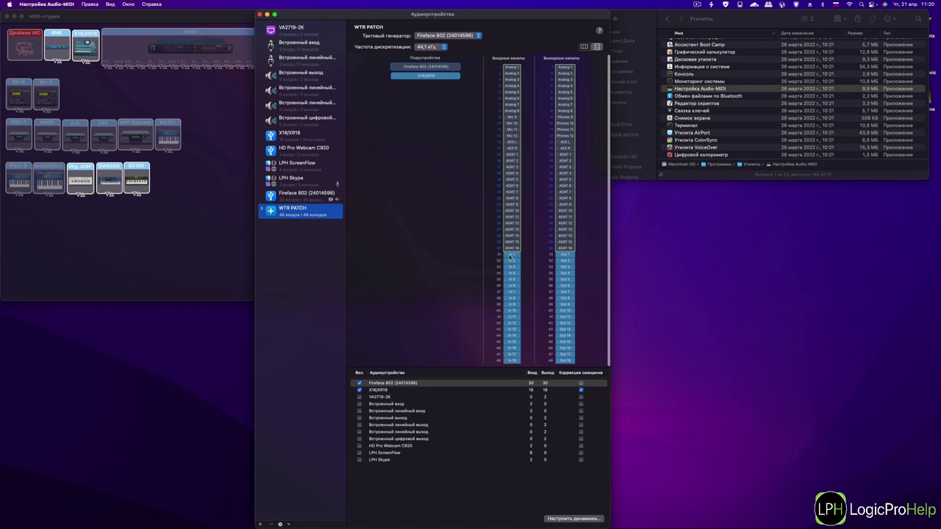
click(423, 67)
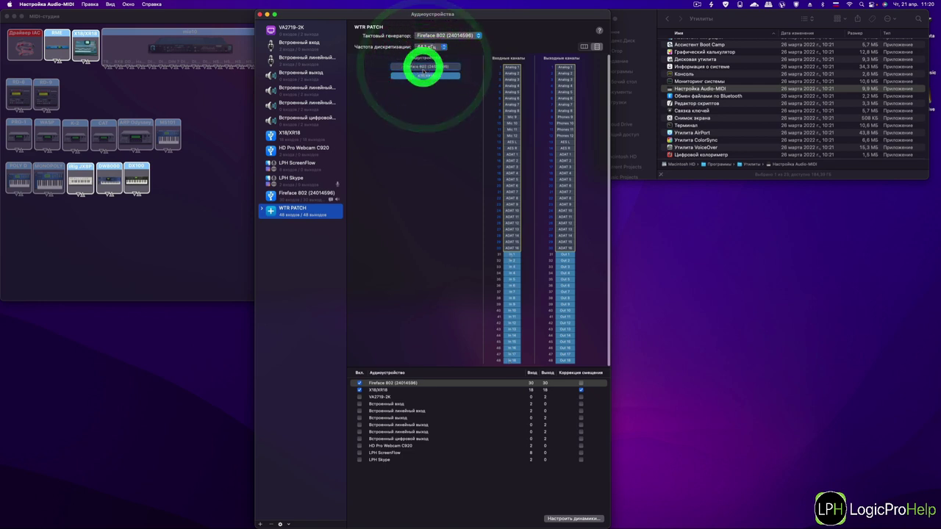
Examine the channels of the Fireface 802 and X18/XR18 subdevices within WTR PATCH, and review the clock source options
click(514, 73)
click(512, 69)
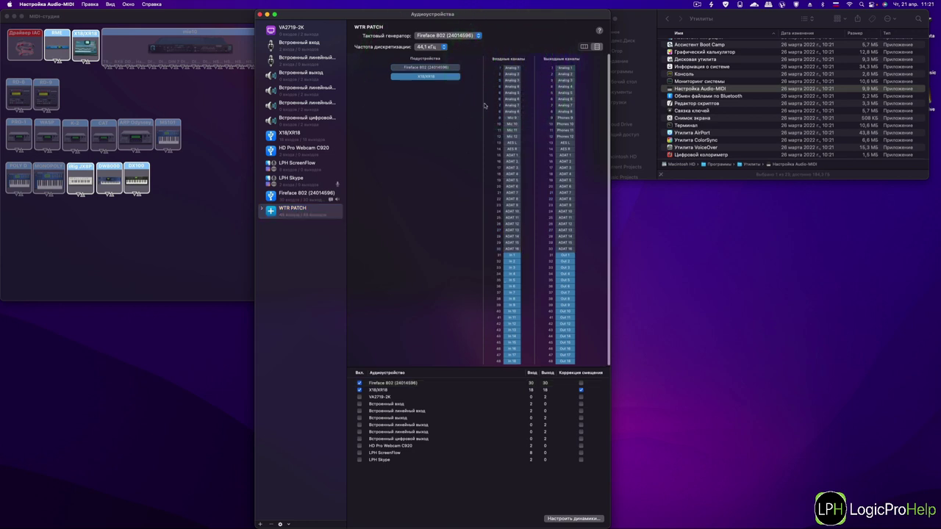
click(419, 80)
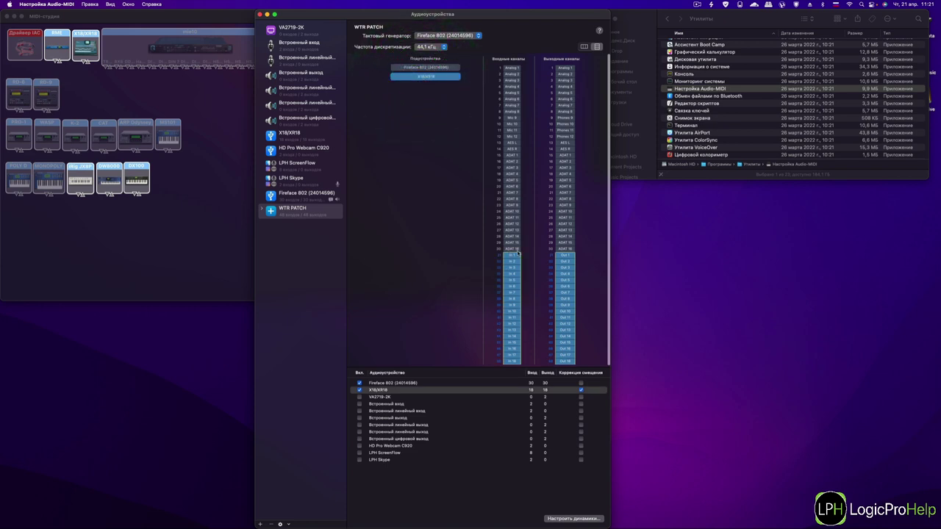
click(440, 37)
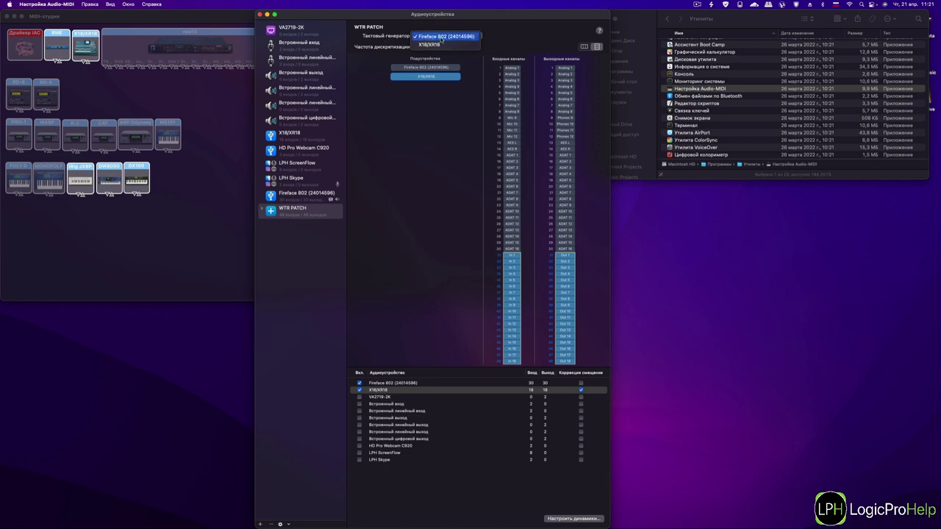
click(427, 147)
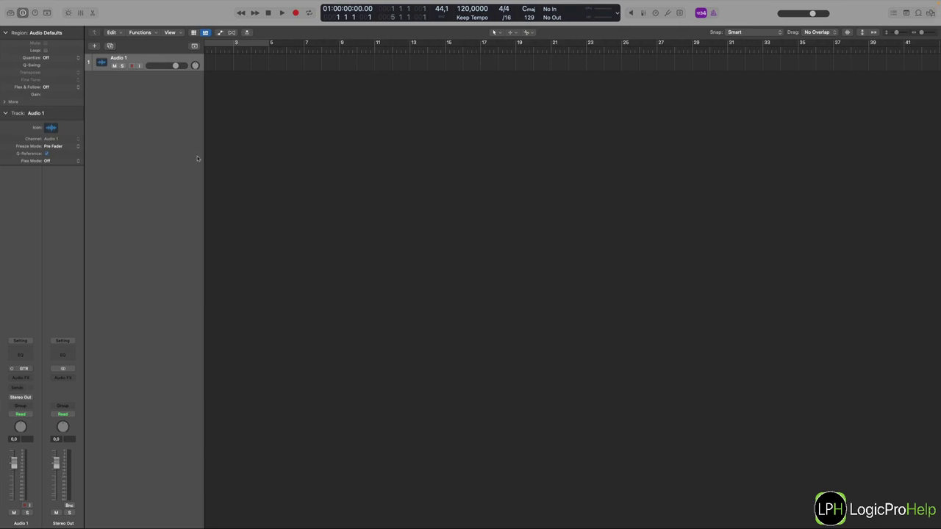
Switch to Logic Pro, open its audio device preferences and review the input device choices, picking WTR PATCH
click(30, 4)
mouse_move(32, 27)
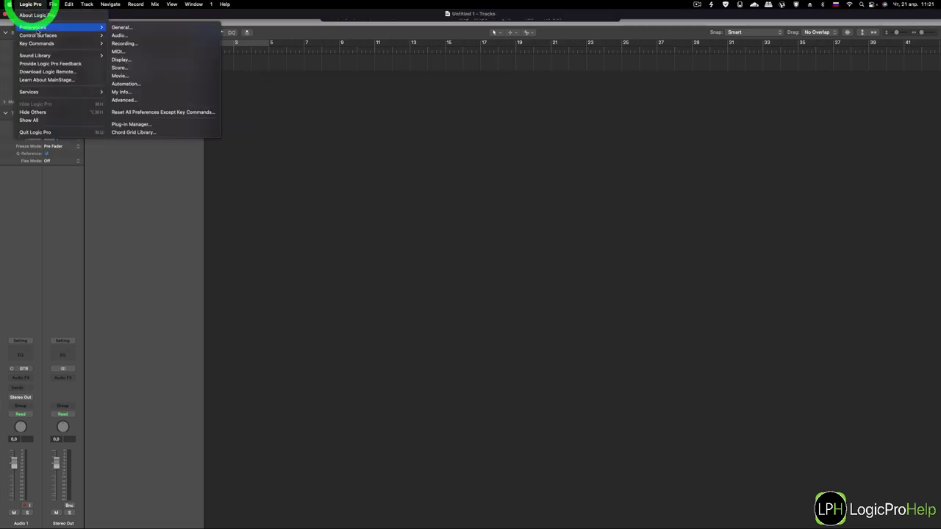
click(133, 36)
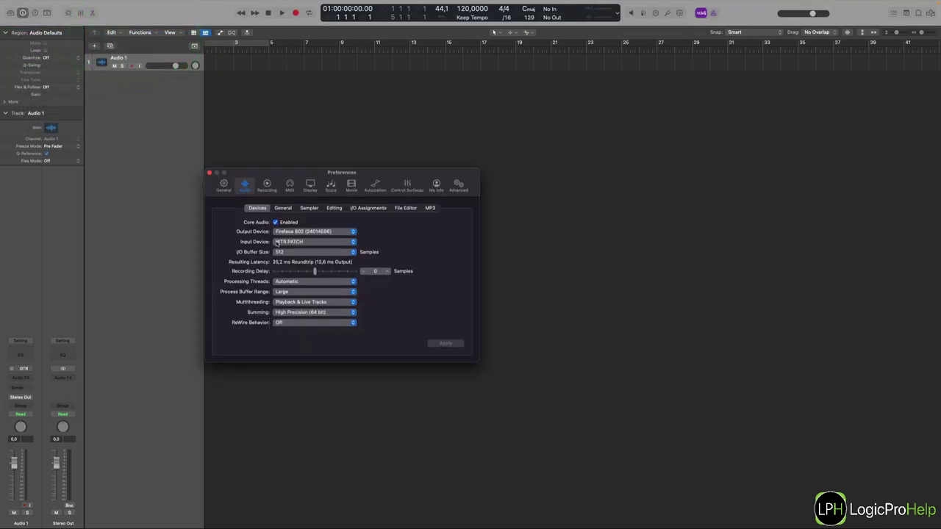
click(279, 244)
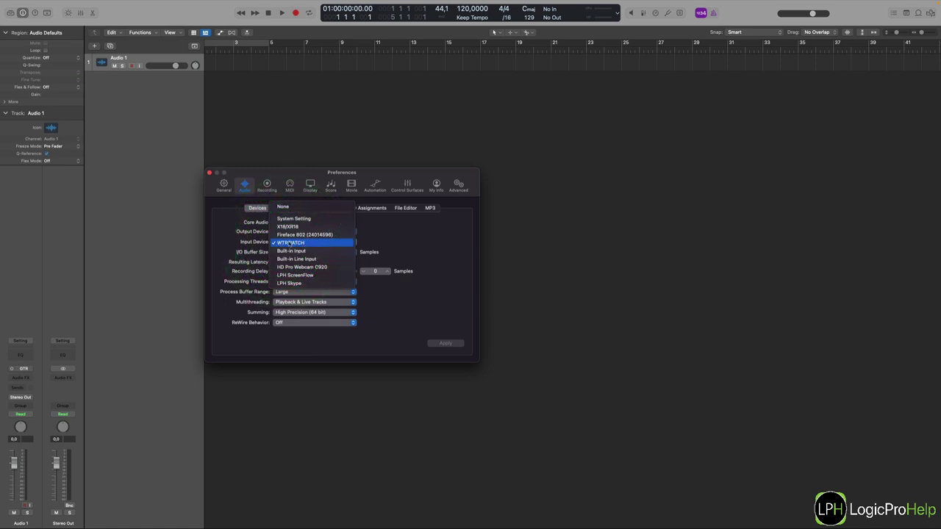
click(289, 244)
click(284, 245)
click(295, 244)
Review the output device choices, picking Fireface 802, recheck the input device list and close the preferences
click(286, 233)
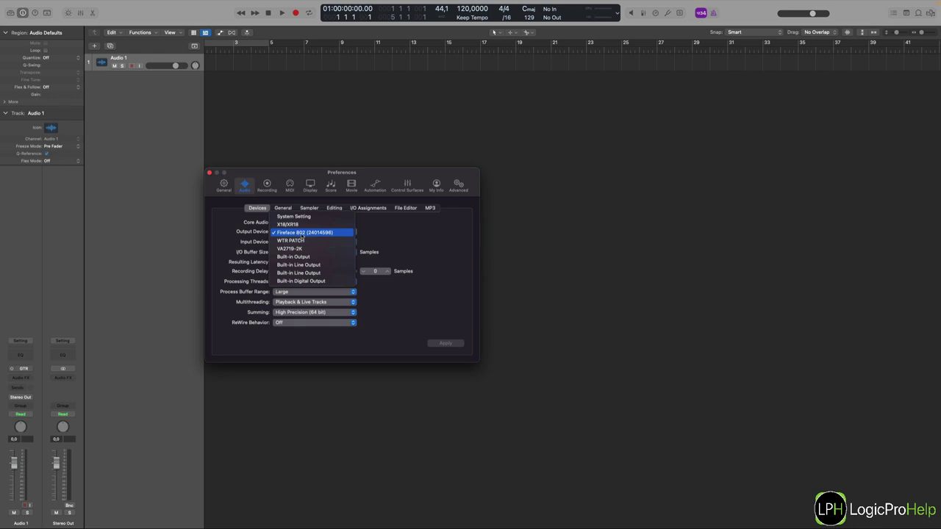
click(293, 233)
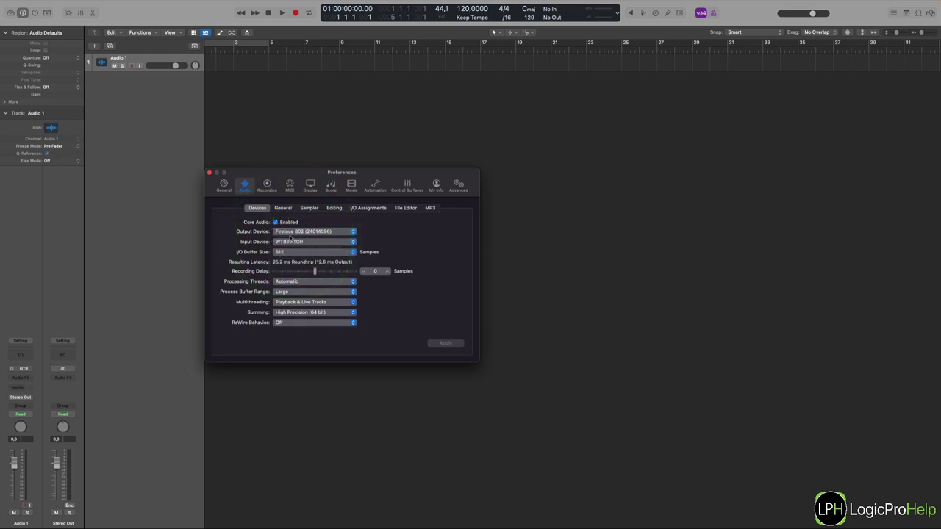
click(294, 244)
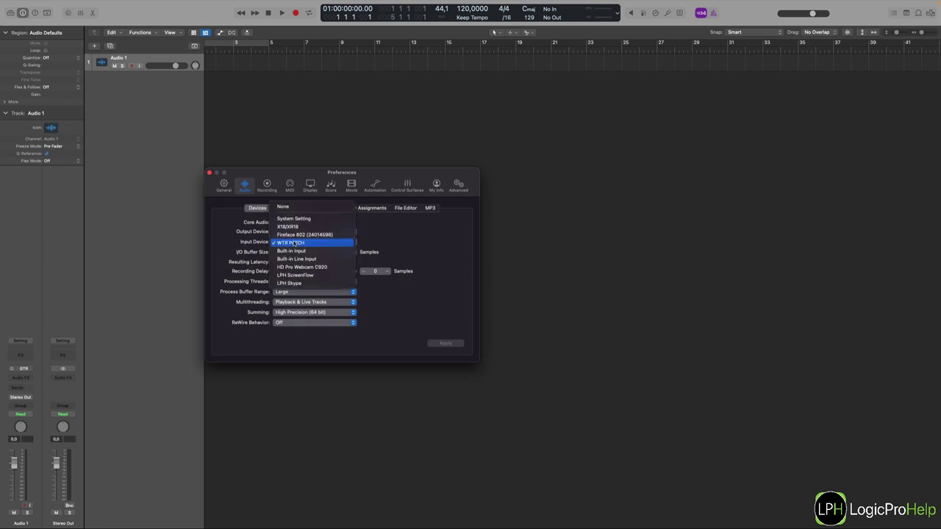
click(249, 245)
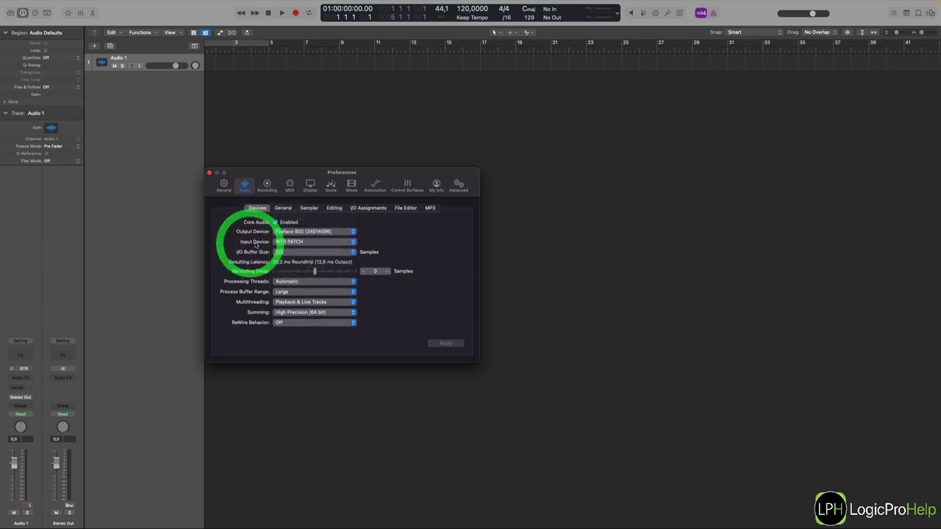
click(209, 172)
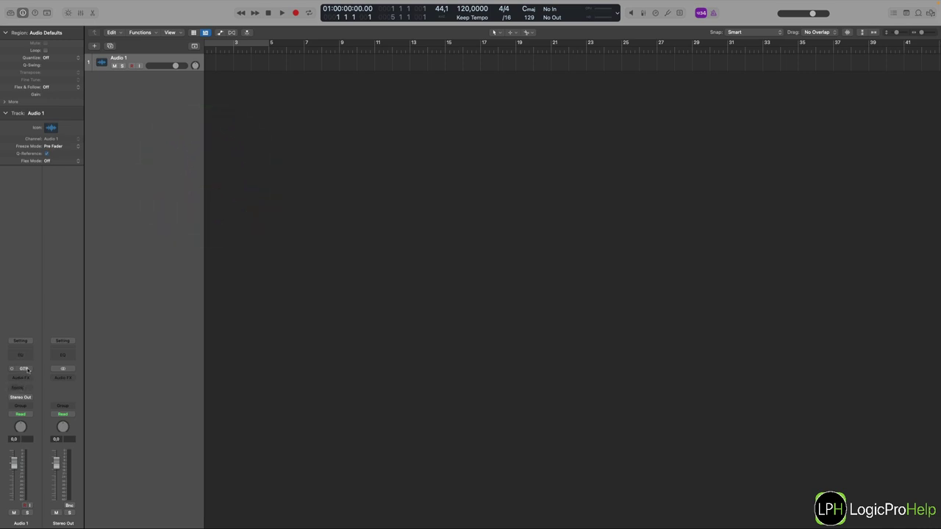
View the hardware inputs that can be assigned to the Audio 1 track, leaving its input assignment as is
click(22, 369)
click(32, 308)
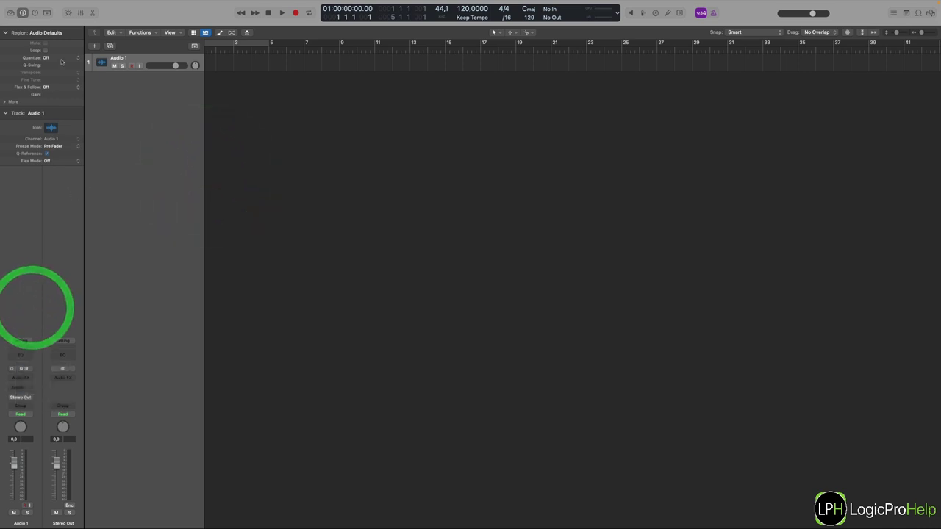
click(27, 369)
mouse_move(27, 394)
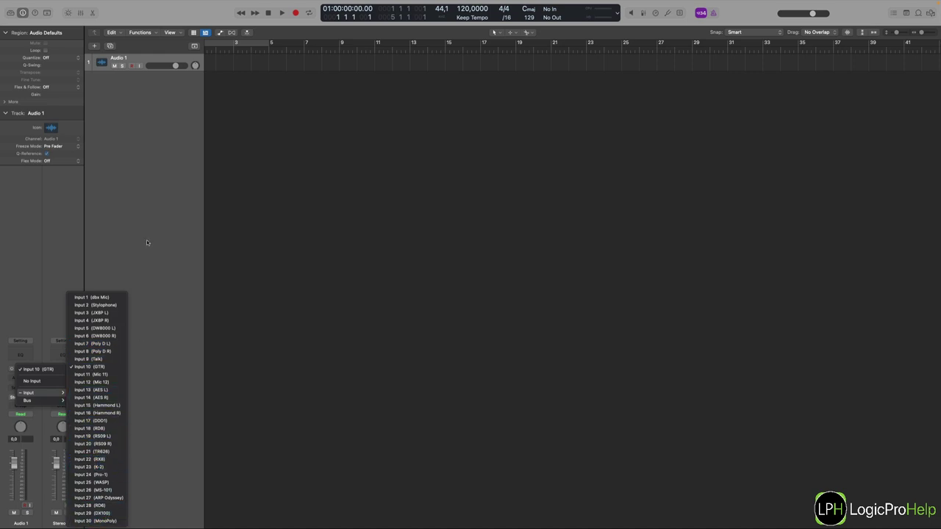
click(152, 150)
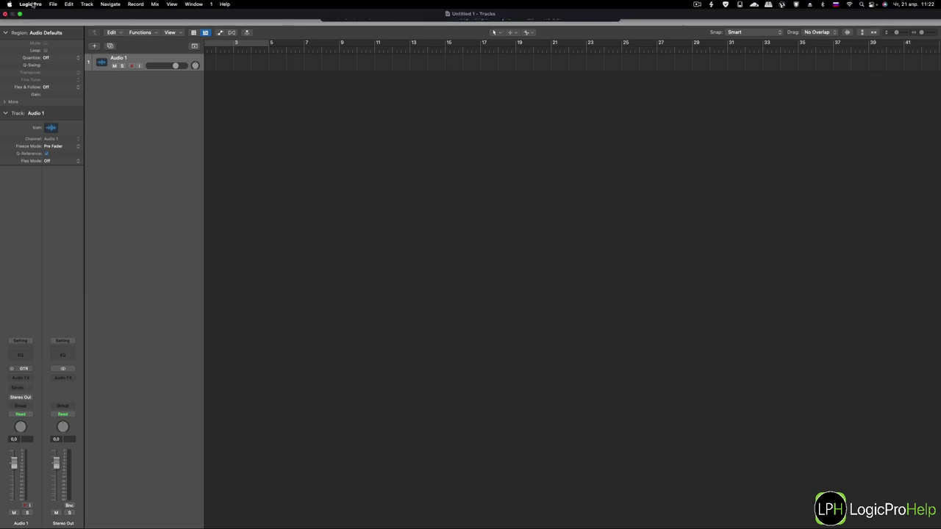
Set the audio I/O buffer size to 256 samples in the preferences and apply the change
click(31, 4)
mouse_move(35, 28)
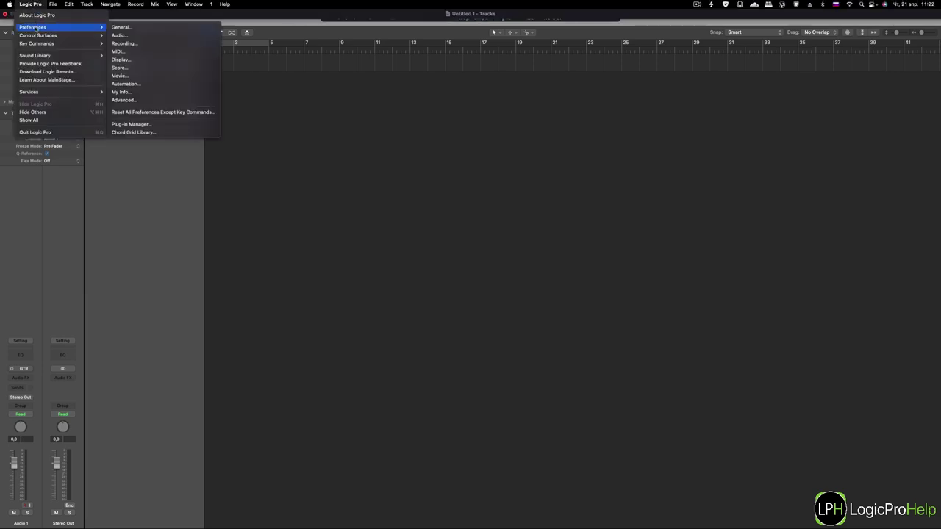
click(119, 35)
click(294, 252)
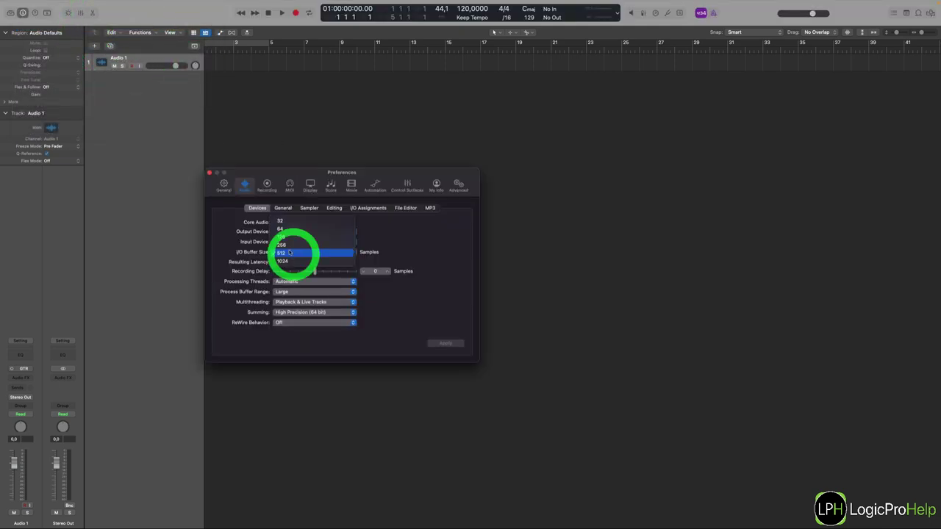
click(297, 241)
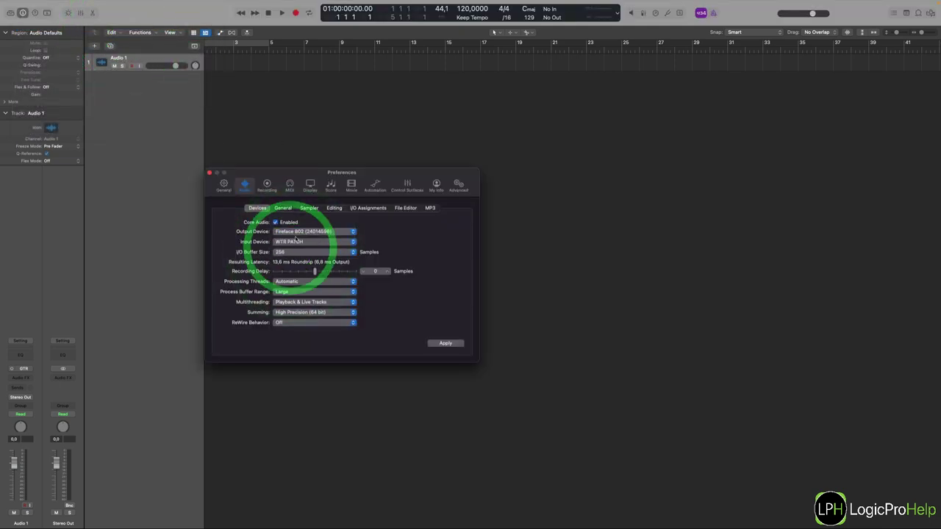
click(442, 344)
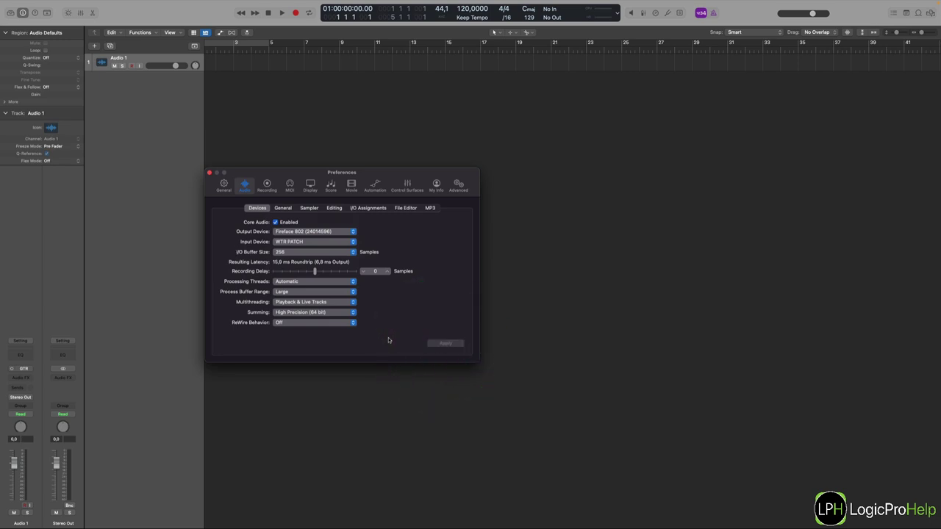
Examine the Audio 1 track's input list through Input 48, including the X18/XR18 channels, and close the list
click(30, 369)
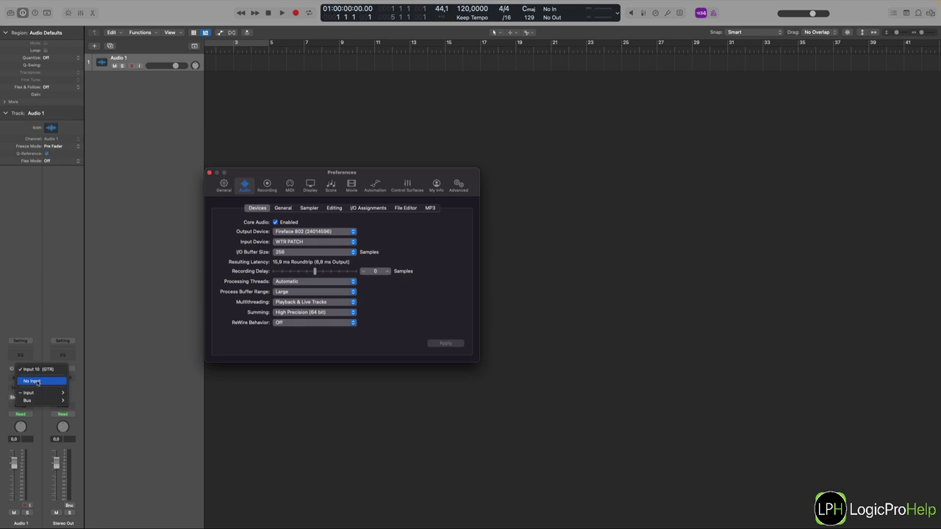
mouse_move(38, 393)
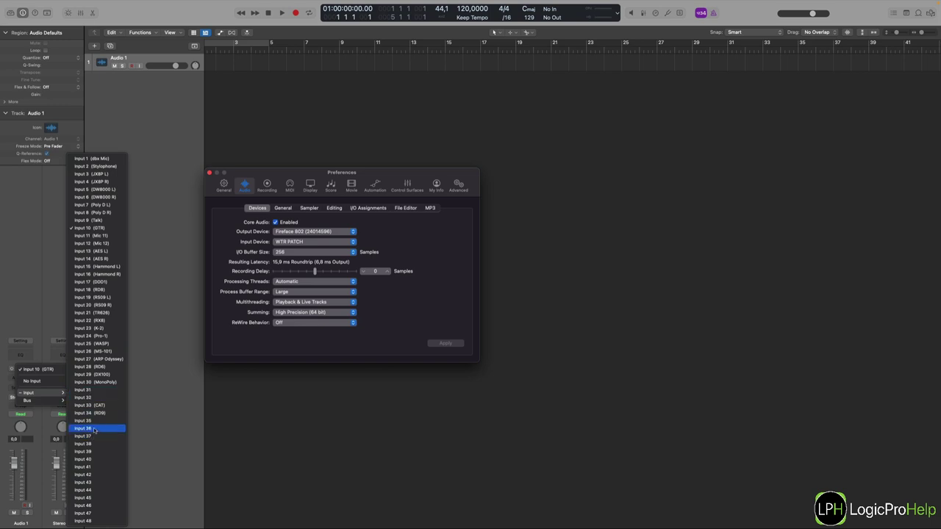
click(182, 298)
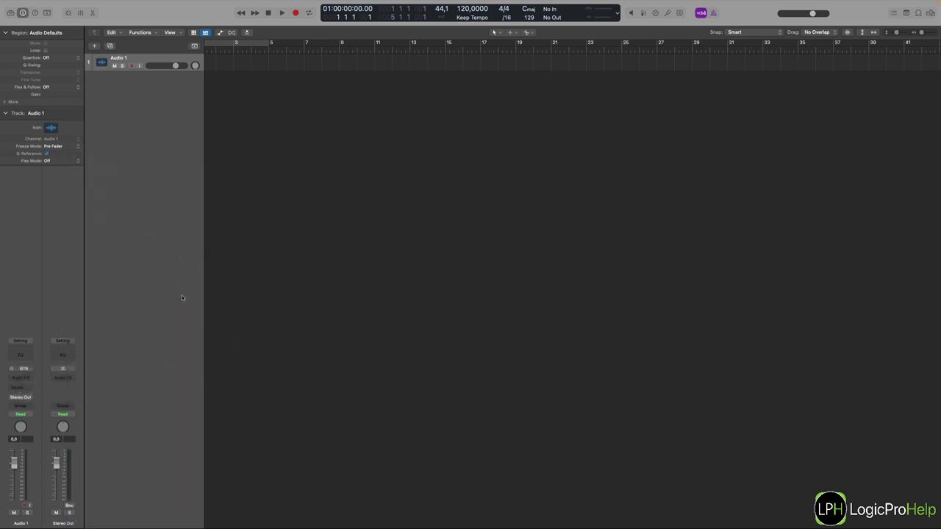